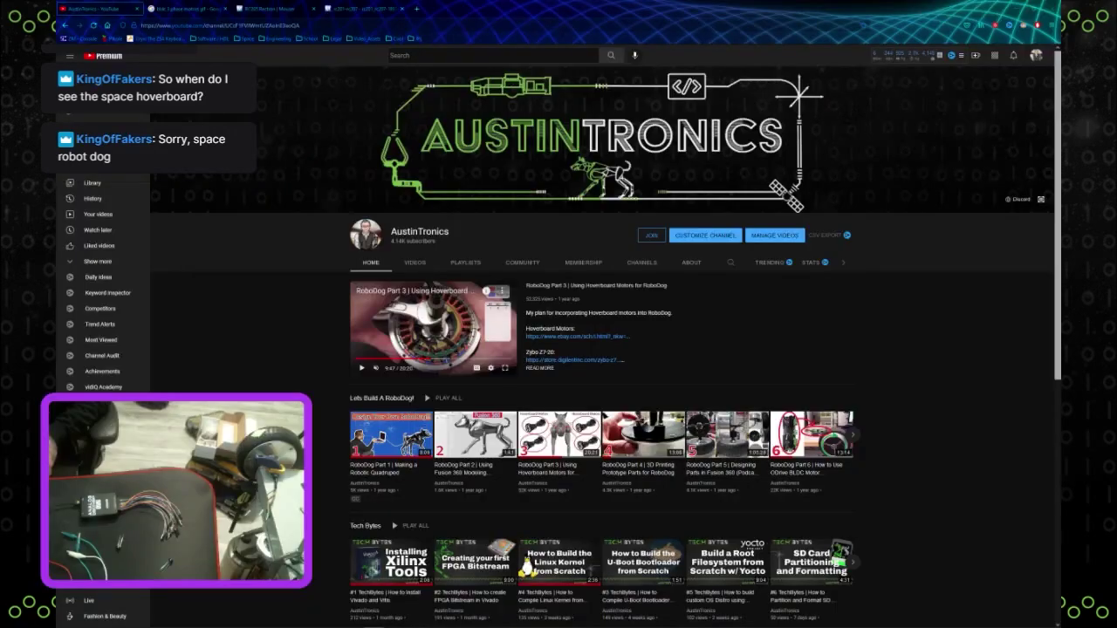
Step: Glance at the RoboDog Part 3 video full screen, view the bldc 3 phase motors GIFs, then go to WaveForms
{"action": "double_click", "coordinate": [434, 329]}
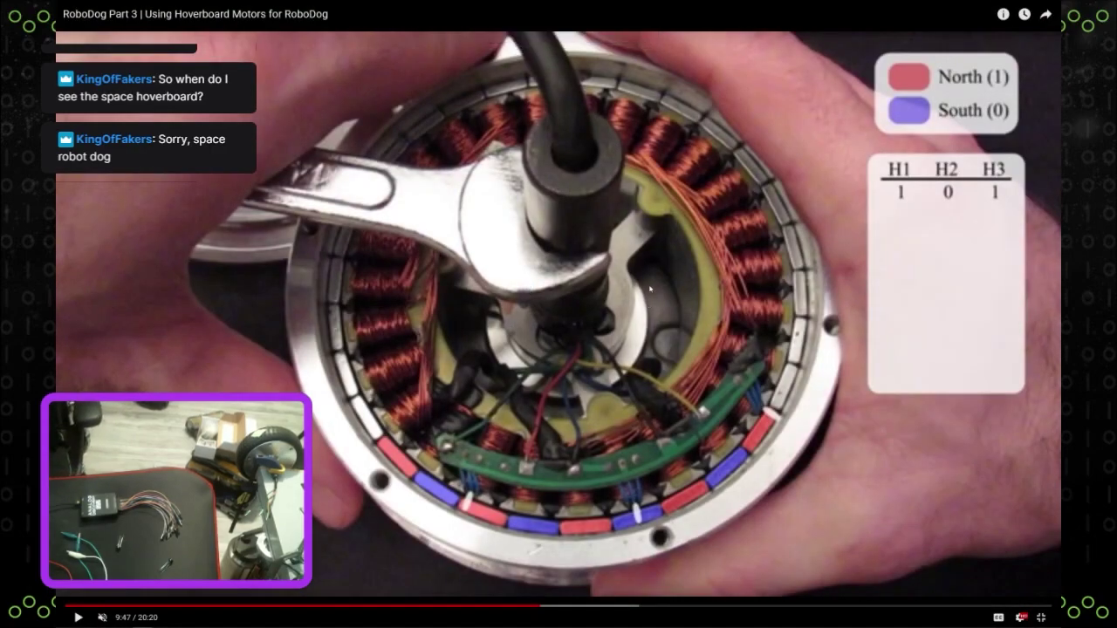
{"action": "key", "text": "Escape"}
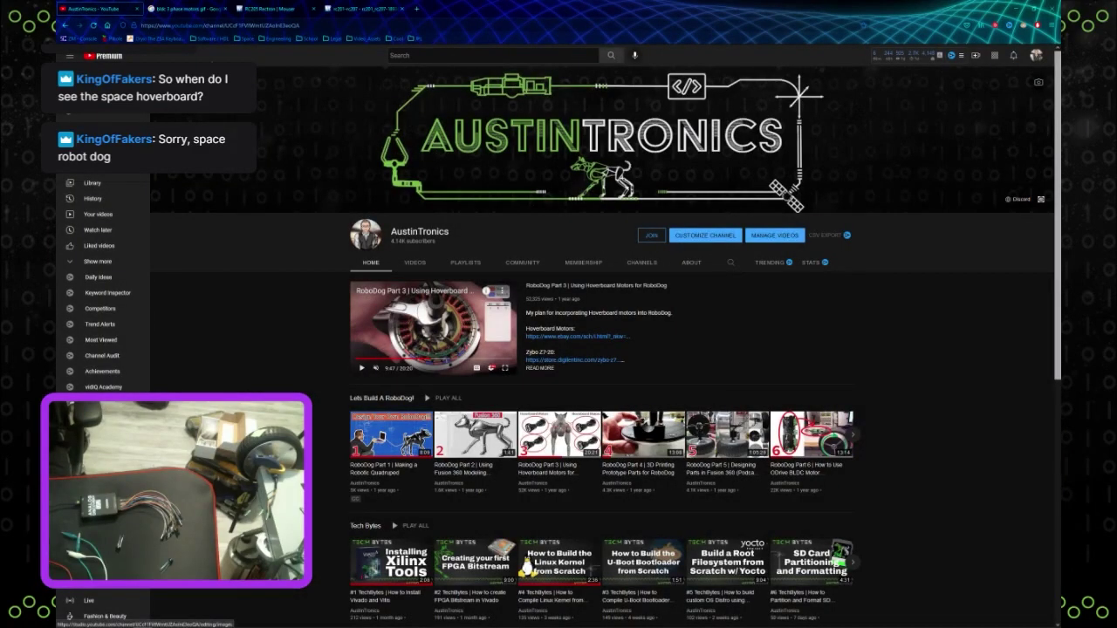
{"action": "left_click", "coordinate": [183, 8]}
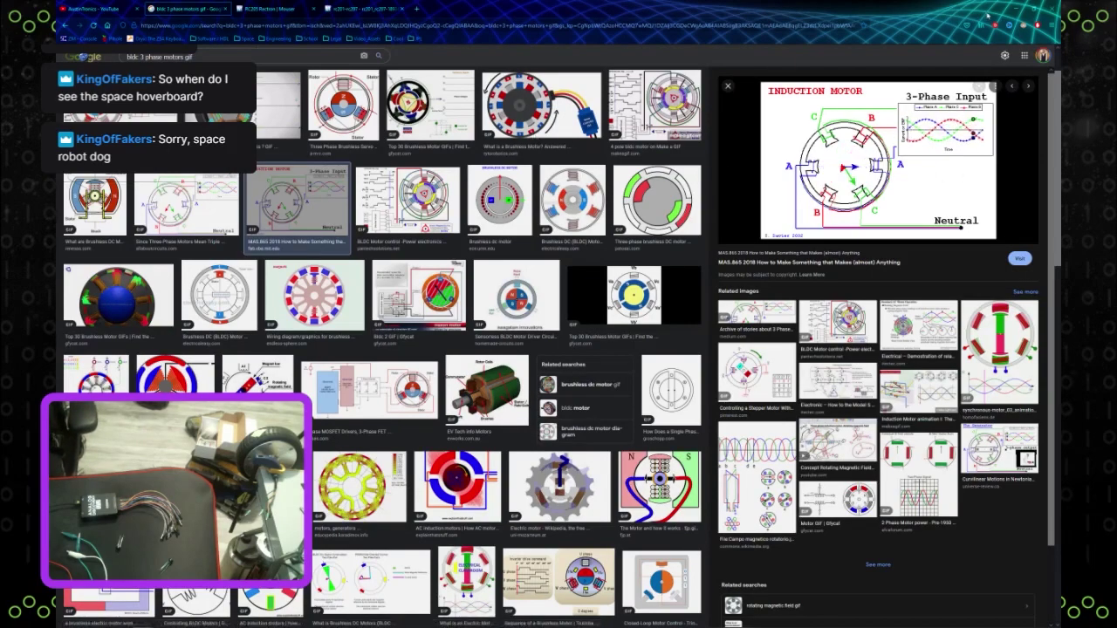
{"action": "mouse_move", "coordinate": [585, 620]}
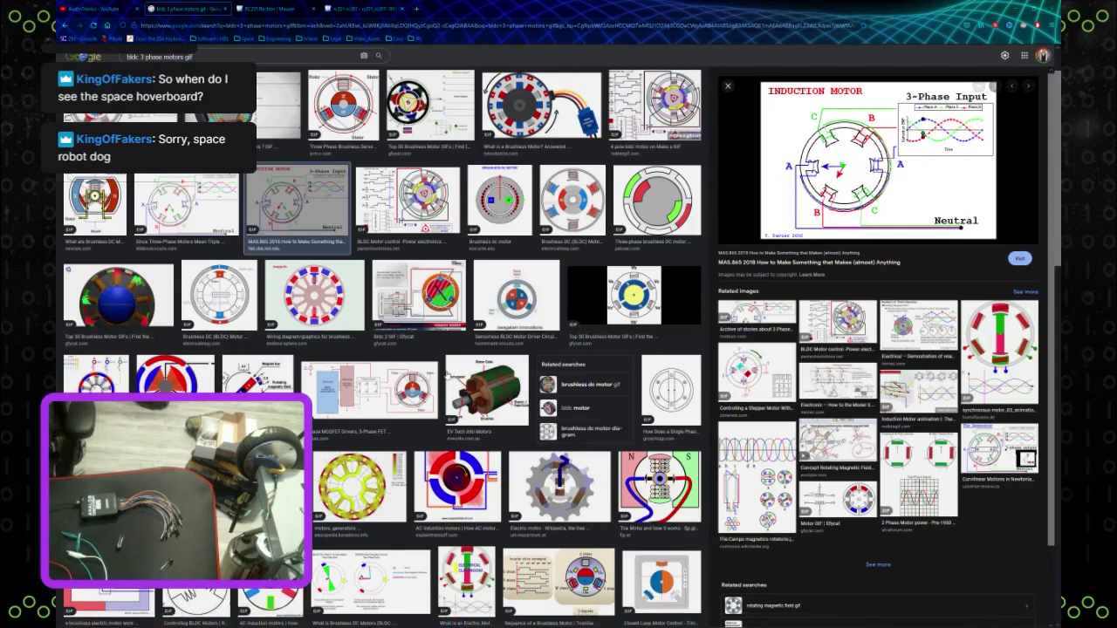
{"action": "key", "text": "alt+Tab"}
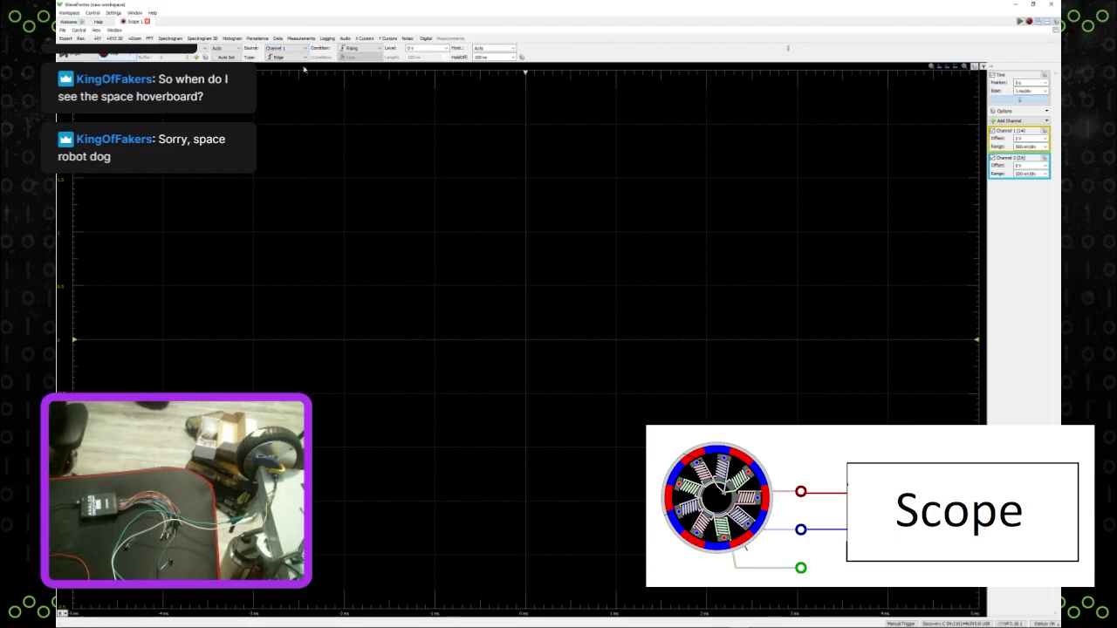
Step: Collapse the Channel 2 settings and Auto Set the scope to fit the Channel 1 signal
{"action": "left_click", "coordinate": [993, 158]}
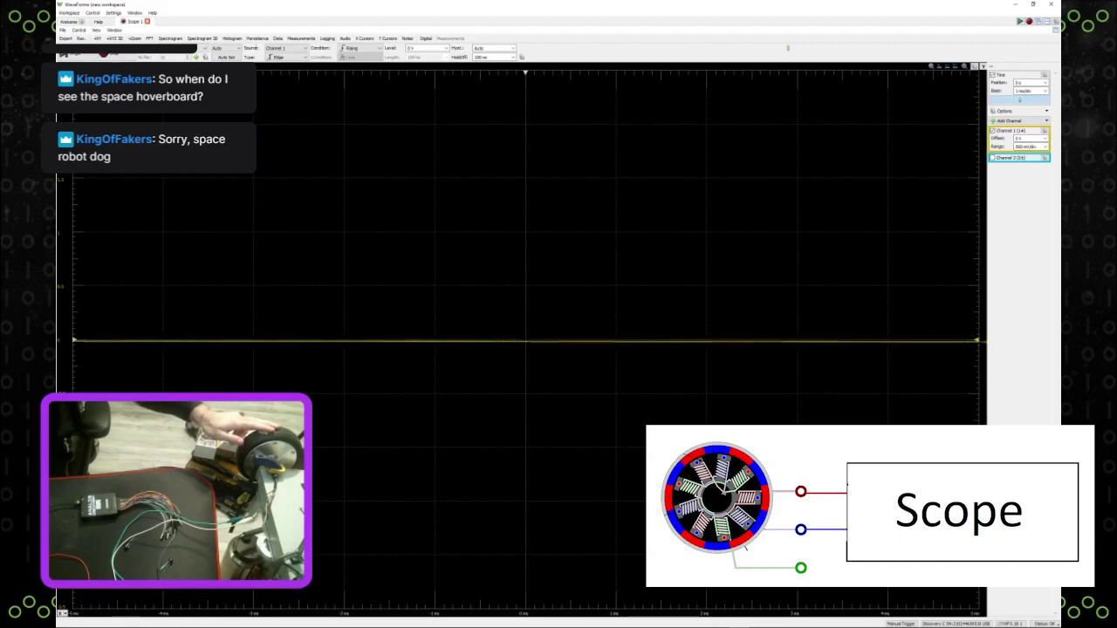
{"action": "left_click", "coordinate": [230, 57]}
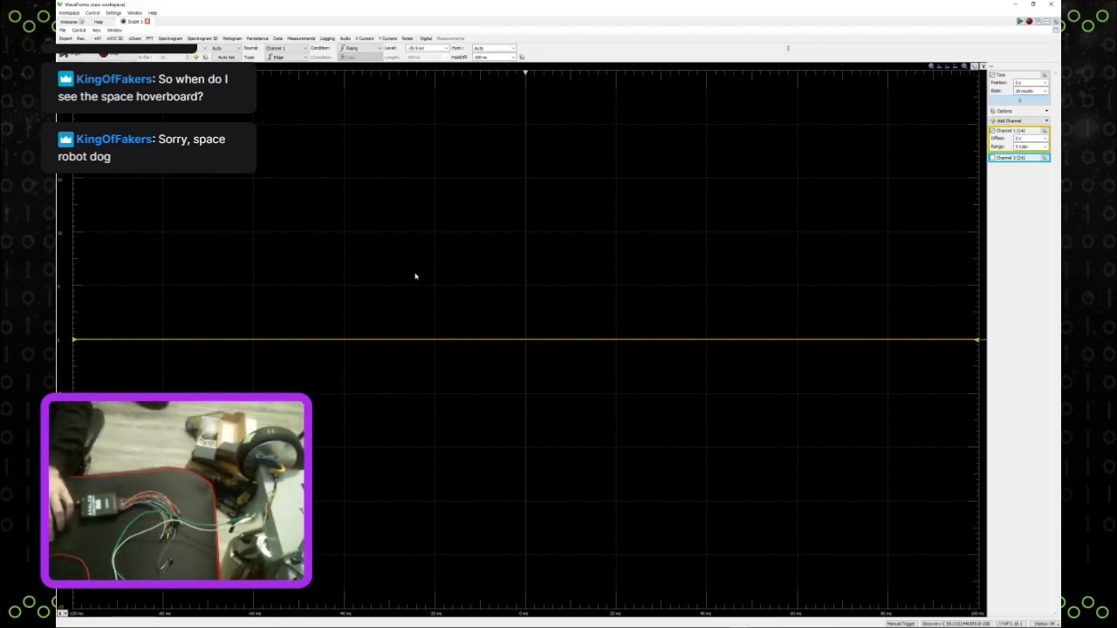
Step: Go from the image search to the RC205 Rectron product page and its RC201–RC207 datasheet PDF
{"action": "mouse_move", "coordinate": [410, 624]}
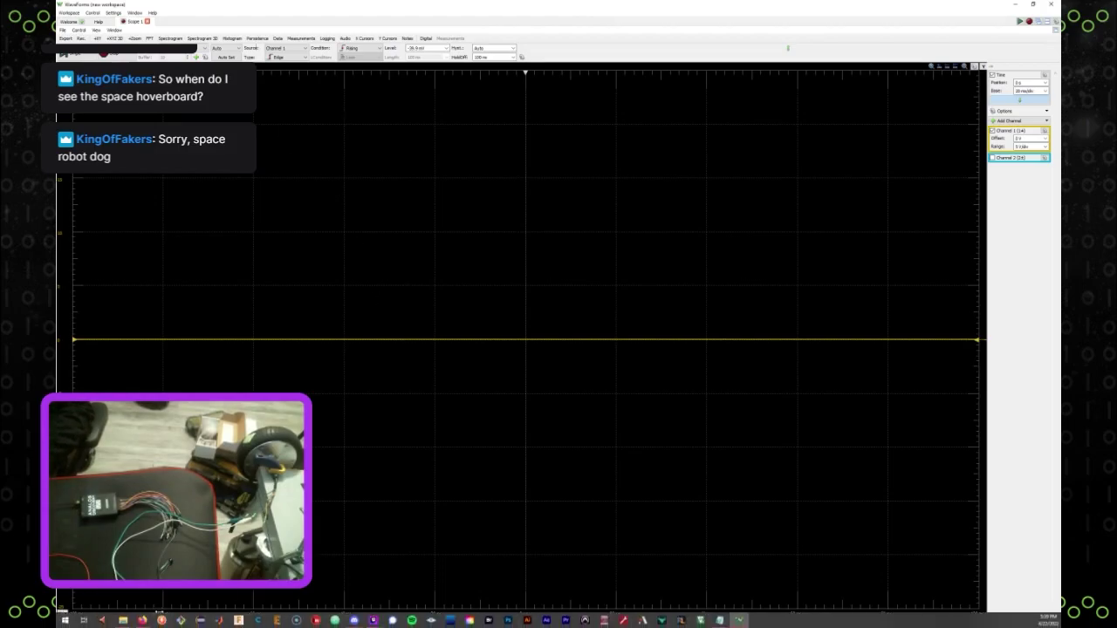
{"action": "left_click", "coordinate": [142, 620]}
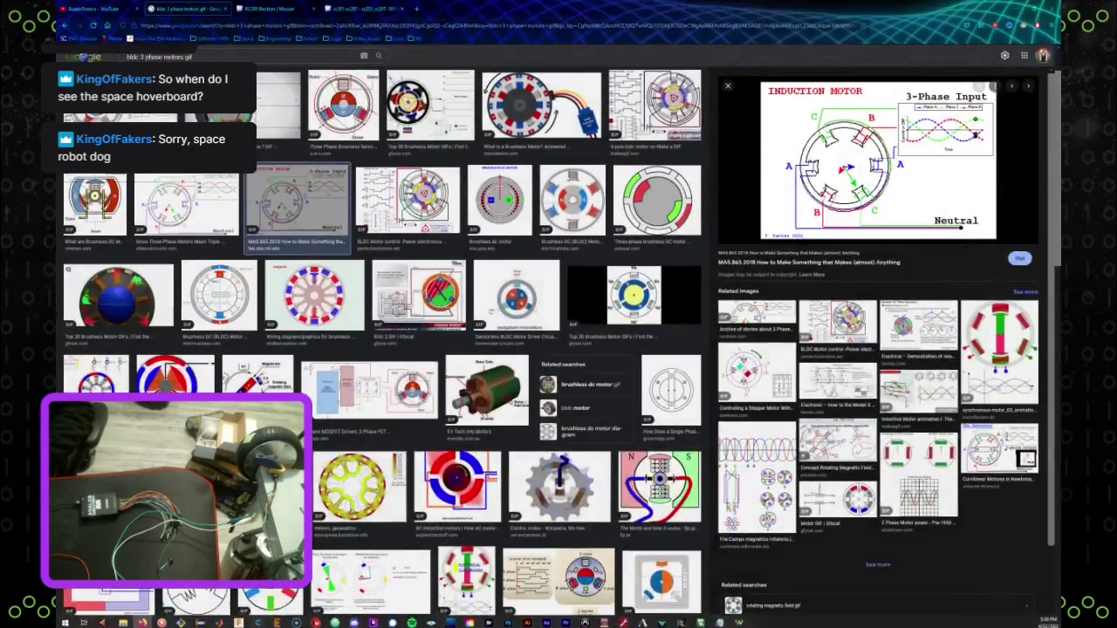
{"action": "left_click", "coordinate": [282, 7]}
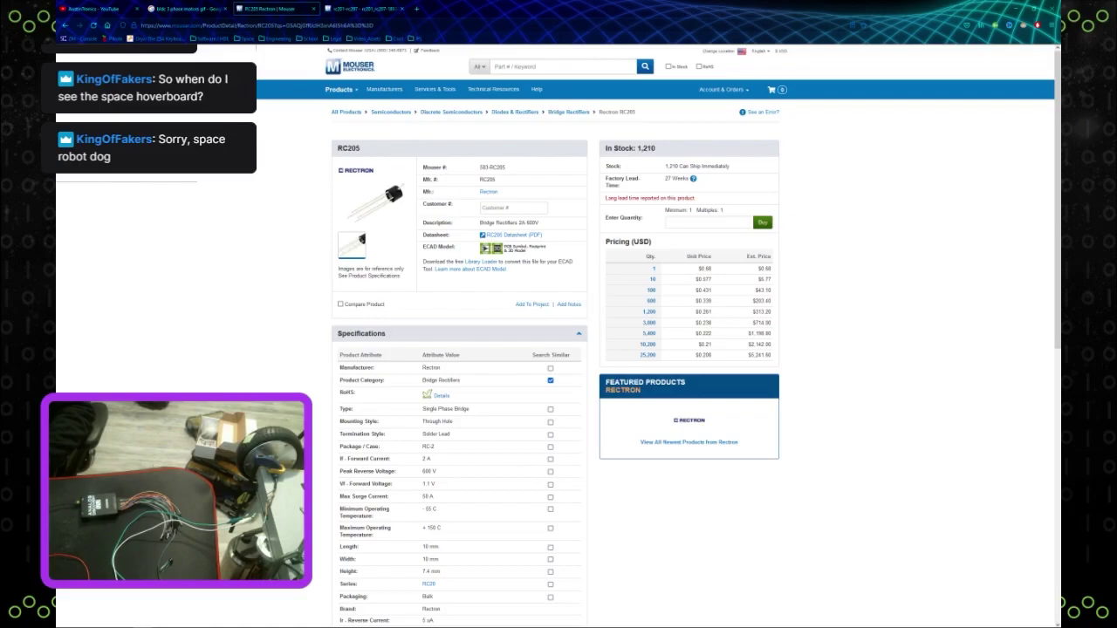
{"action": "left_click", "coordinate": [358, 8]}
Step: Scroll the datasheet to the page showing the bridge rectifier's internal circuit and body marking
{"action": "scroll", "coordinate": [524, 262], "scroll_direction": "up", "scroll_amount": 10}
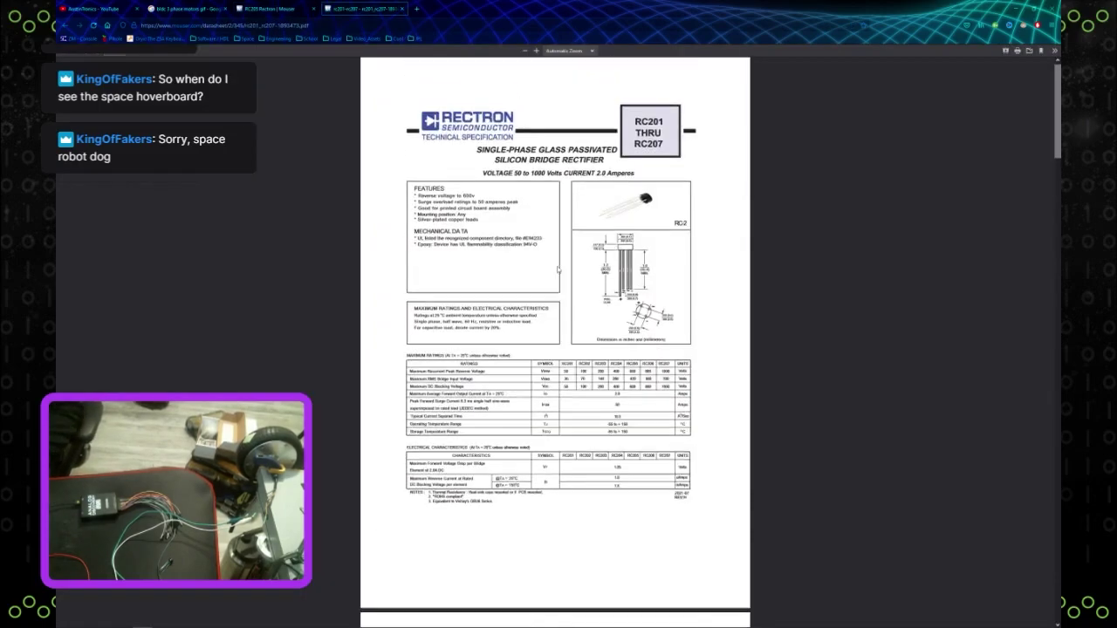
{"action": "scroll", "coordinate": [558, 270], "scroll_direction": "down", "scroll_amount": 3}
{"action": "scroll", "coordinate": [651, 241], "scroll_direction": "up", "scroll_amount": 2}
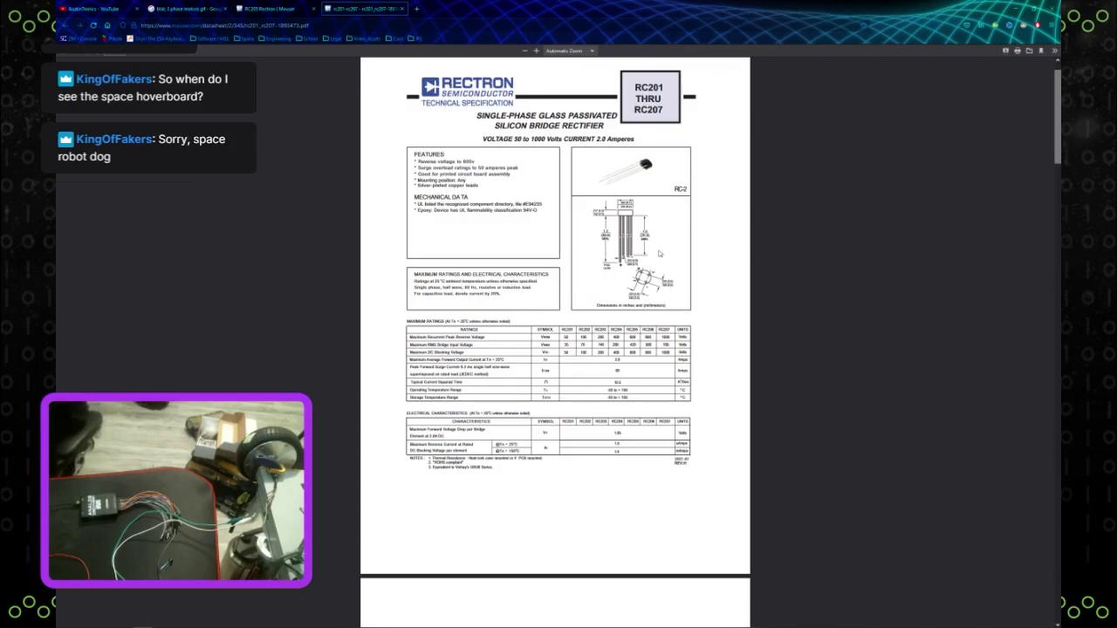
{"action": "scroll", "coordinate": [659, 254], "scroll_direction": "down", "scroll_amount": 5}
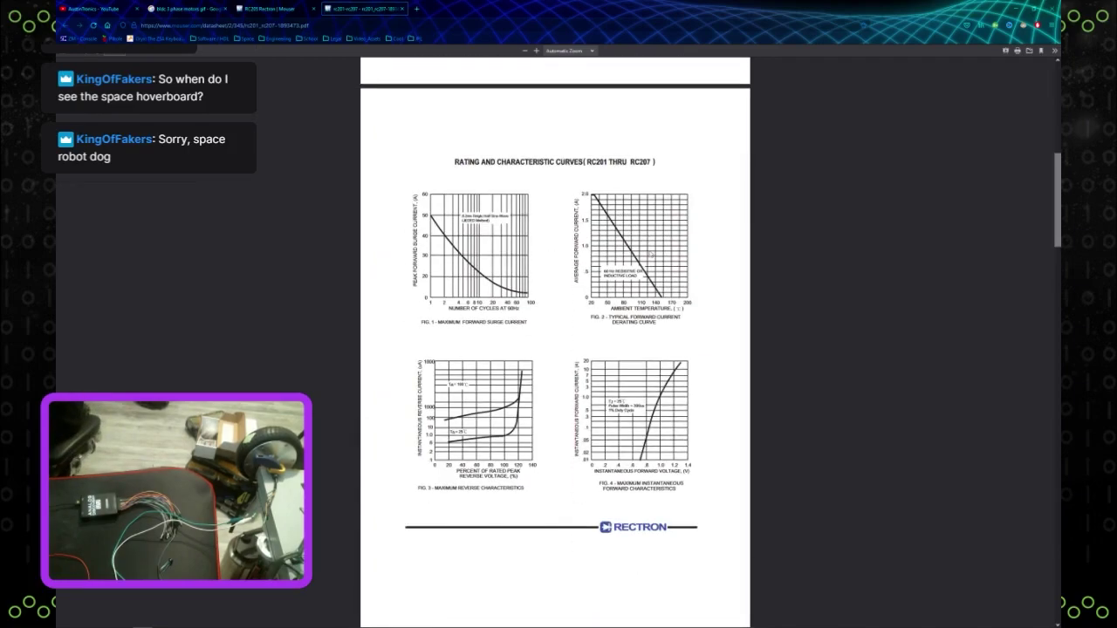
{"action": "scroll", "coordinate": [650, 254], "scroll_direction": "up", "scroll_amount": 5}
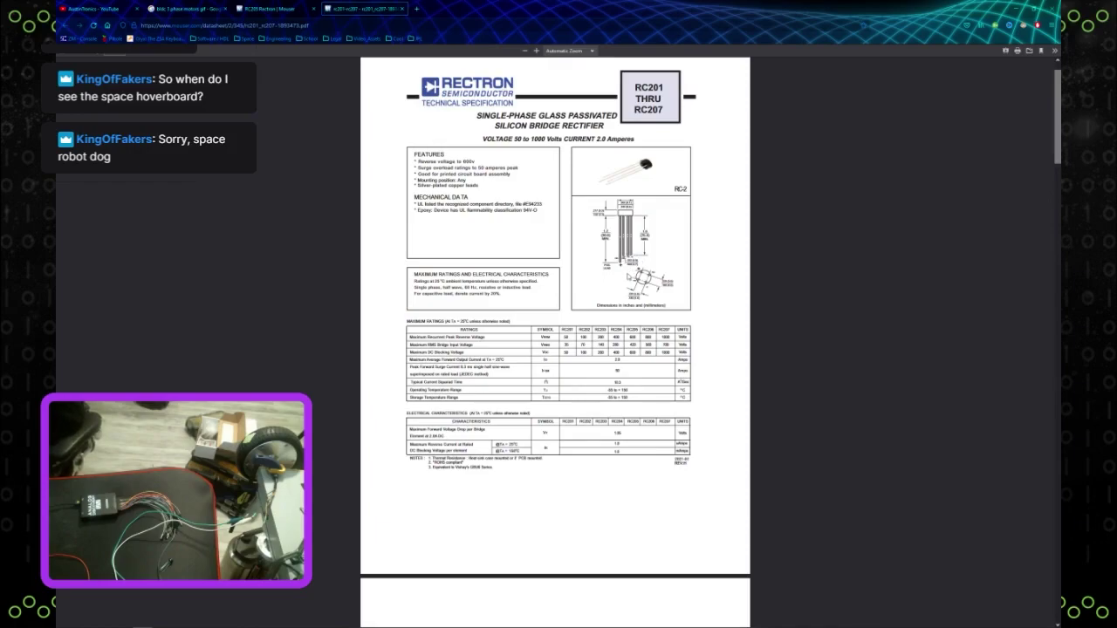
{"action": "scroll", "coordinate": [626, 265], "scroll_direction": "up", "scroll_amount": 1}
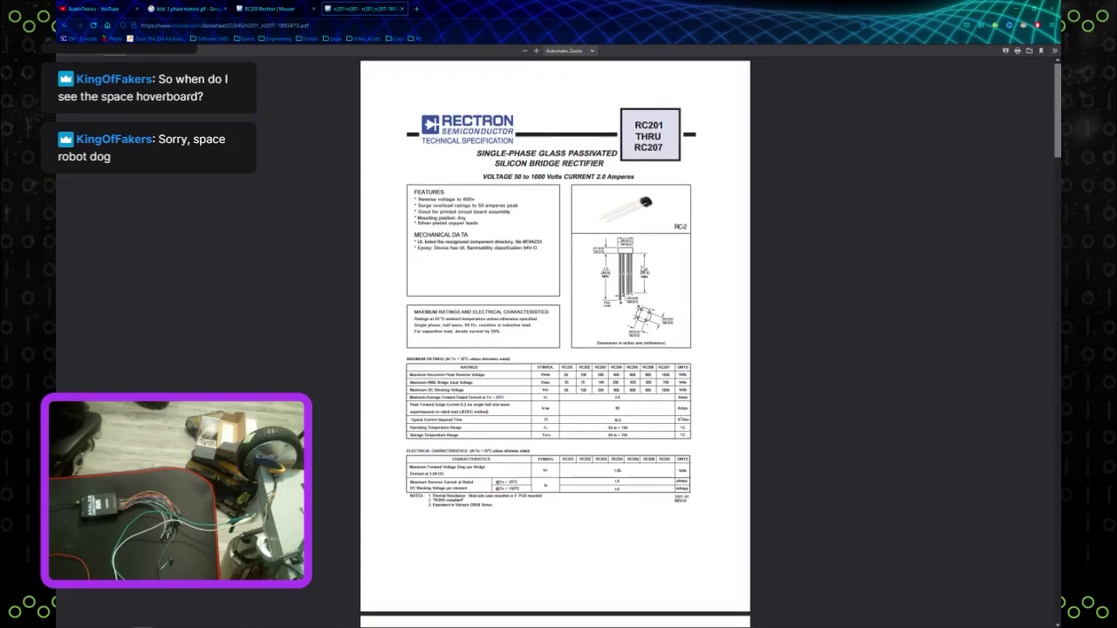
{"action": "scroll", "coordinate": [612, 332], "scroll_direction": "down", "scroll_amount": 20}
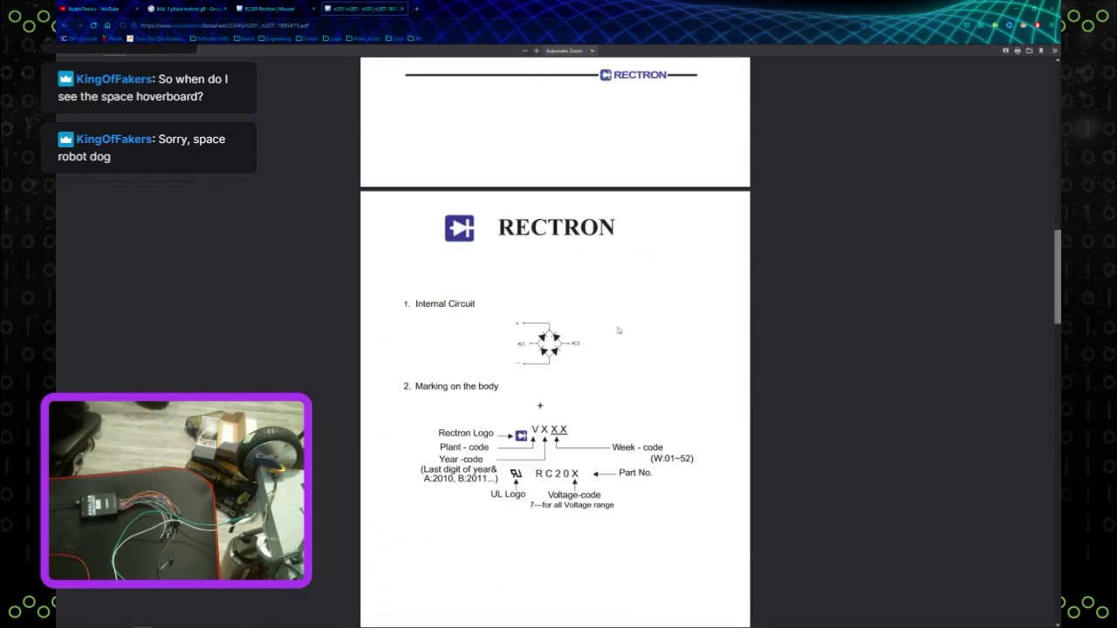
{"action": "scroll", "coordinate": [602, 329], "scroll_direction": "down", "scroll_amount": 1}
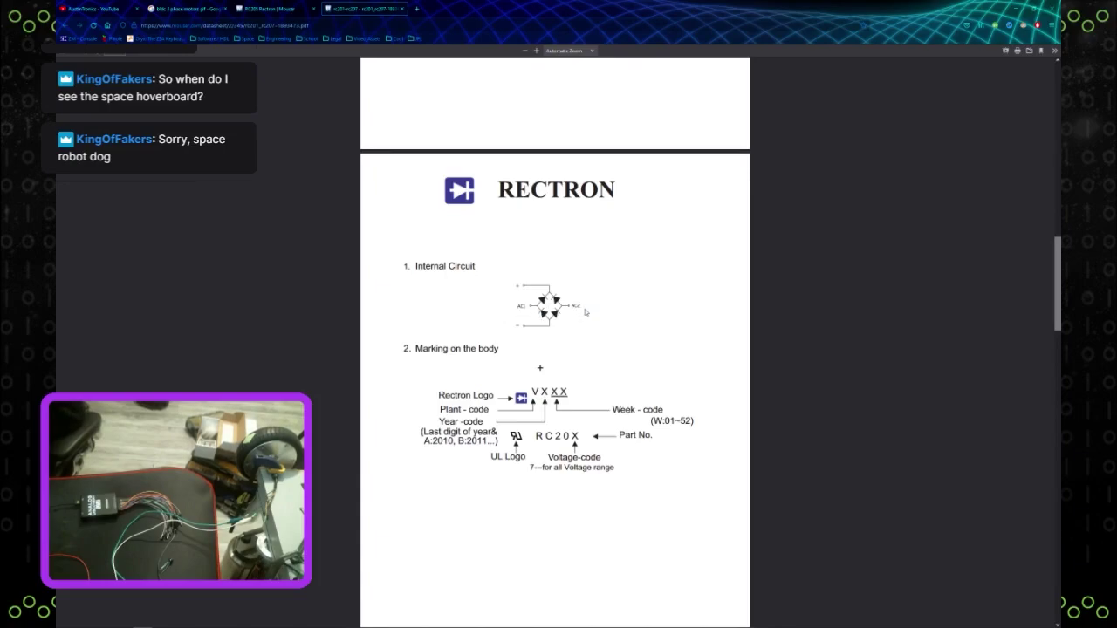
Step: Review the RC205 pin layout and characteristic curves, then return to the WaveForms scope
{"action": "scroll", "coordinate": [548, 319], "scroll_direction": "up", "scroll_amount": 3}
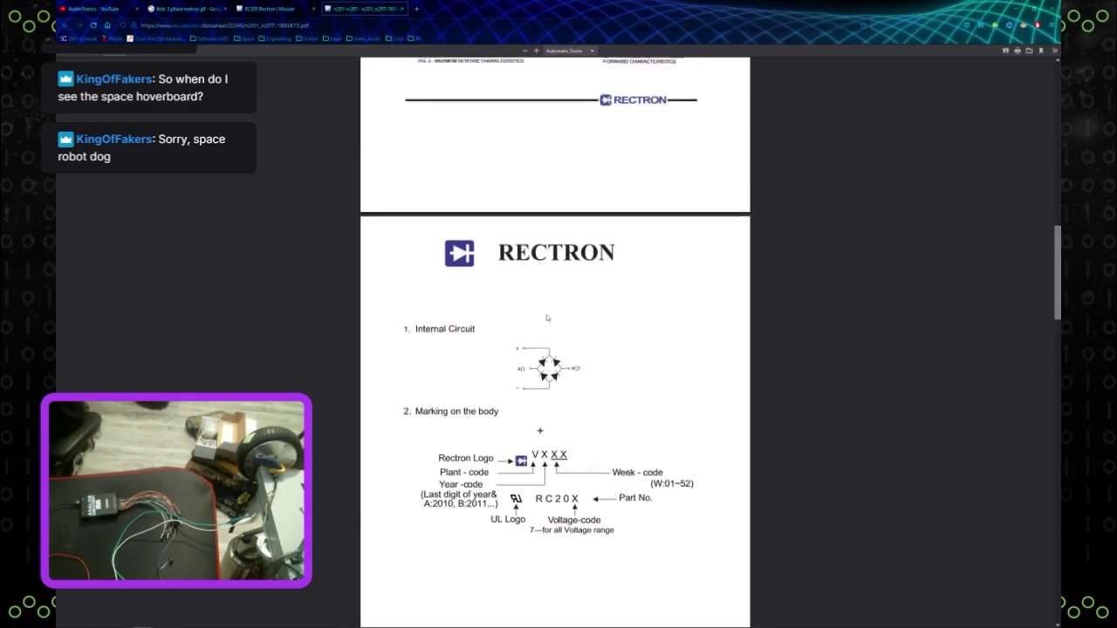
{"action": "scroll", "coordinate": [548, 319], "scroll_direction": "down", "scroll_amount": 2}
{"action": "scroll", "coordinate": [549, 319], "scroll_direction": "up", "scroll_amount": 3}
{"action": "scroll", "coordinate": [549, 319], "scroll_direction": "up", "scroll_amount": 4}
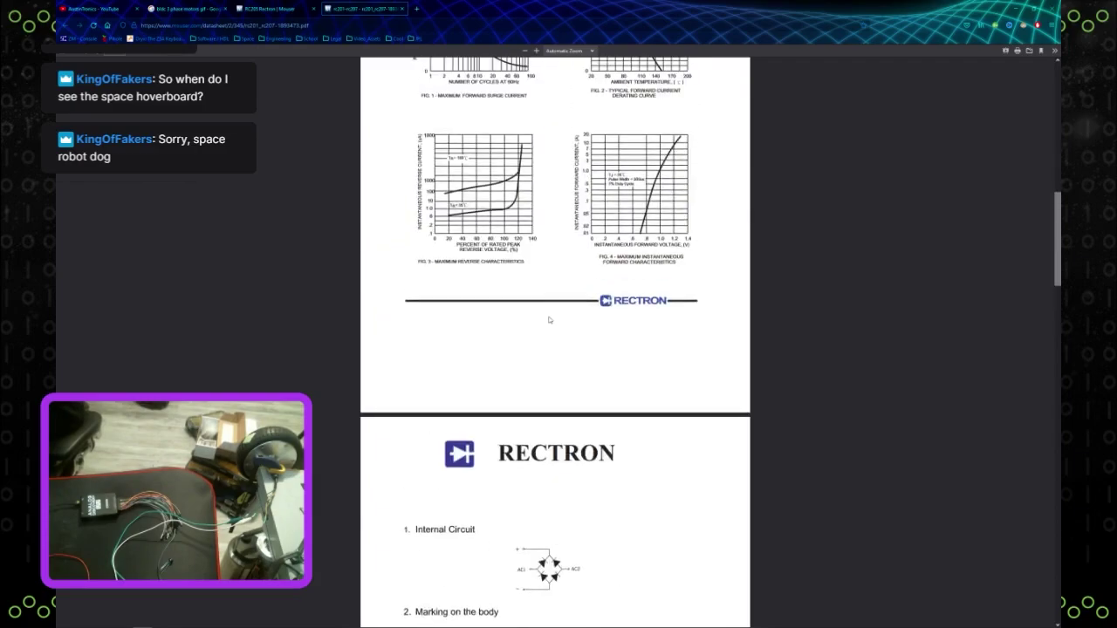
{"action": "scroll", "coordinate": [549, 319], "scroll_direction": "down", "scroll_amount": 5}
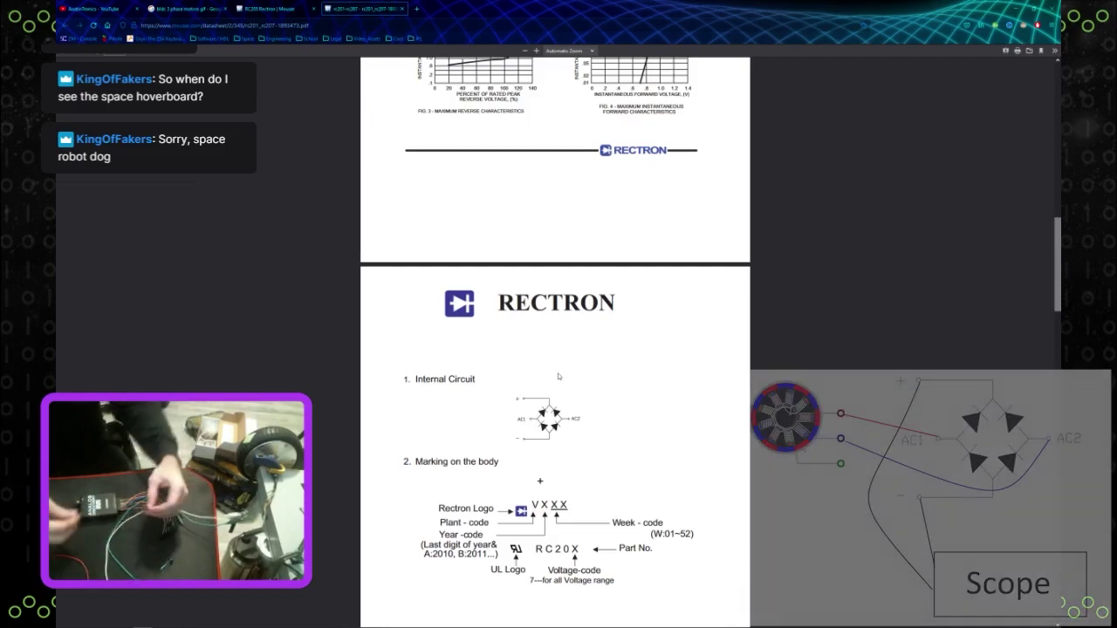
{"action": "scroll", "coordinate": [557, 373], "scroll_direction": "up", "scroll_amount": 10}
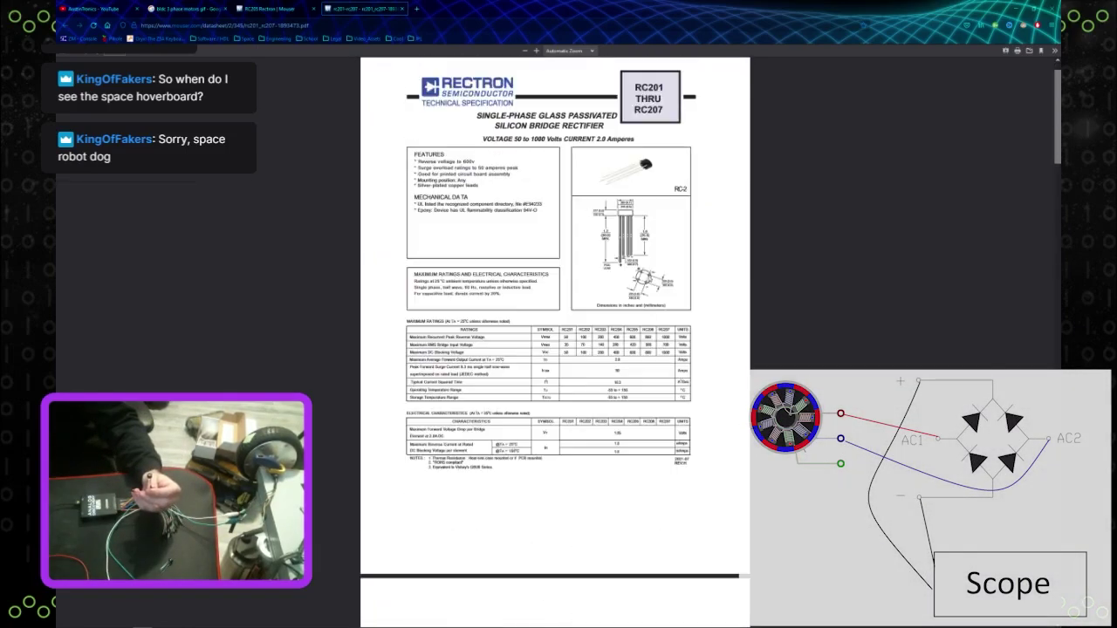
{"action": "scroll", "coordinate": [599, 284], "scroll_direction": "up", "scroll_amount": 5}
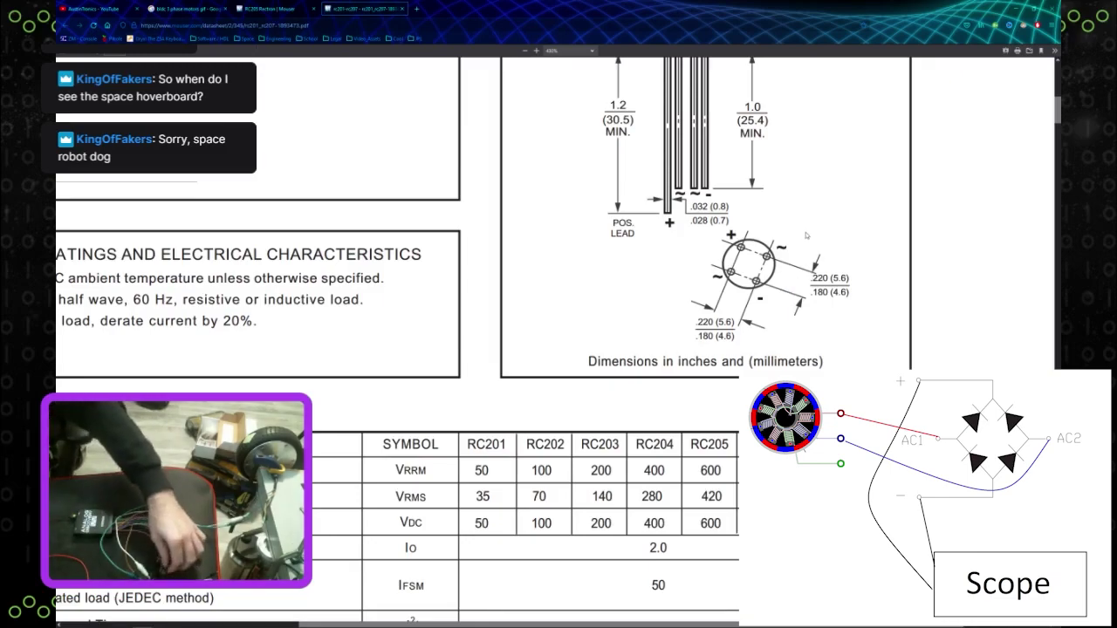
{"action": "scroll", "coordinate": [713, 358], "scroll_direction": "up", "scroll_amount": 2}
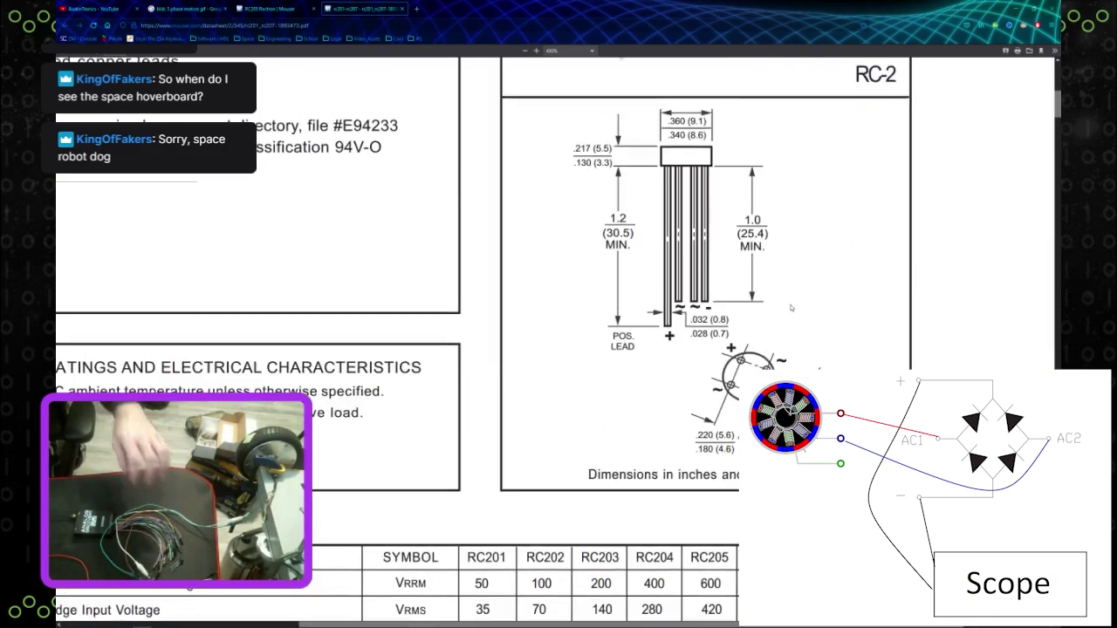
{"action": "scroll", "coordinate": [707, 349], "scroll_direction": "down", "scroll_amount": 10}
{"action": "scroll", "coordinate": [716, 338], "scroll_direction": "down", "scroll_amount": 3}
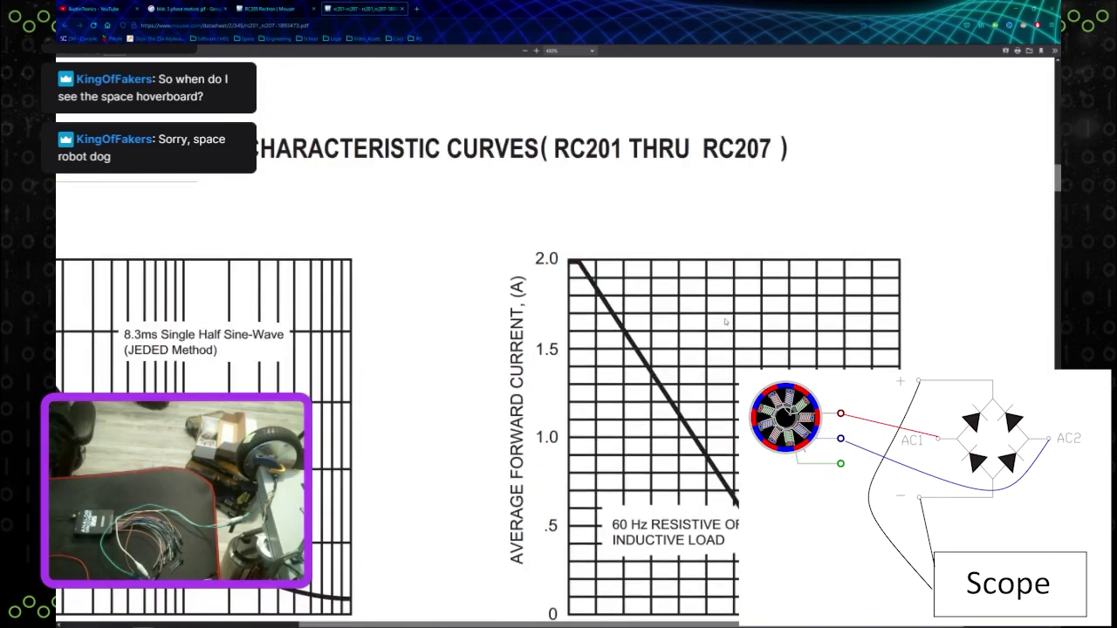
{"action": "scroll", "coordinate": [590, 386], "scroll_direction": "down", "scroll_amount": 4}
{"action": "scroll", "coordinate": [594, 381], "scroll_direction": "down", "scroll_amount": 8}
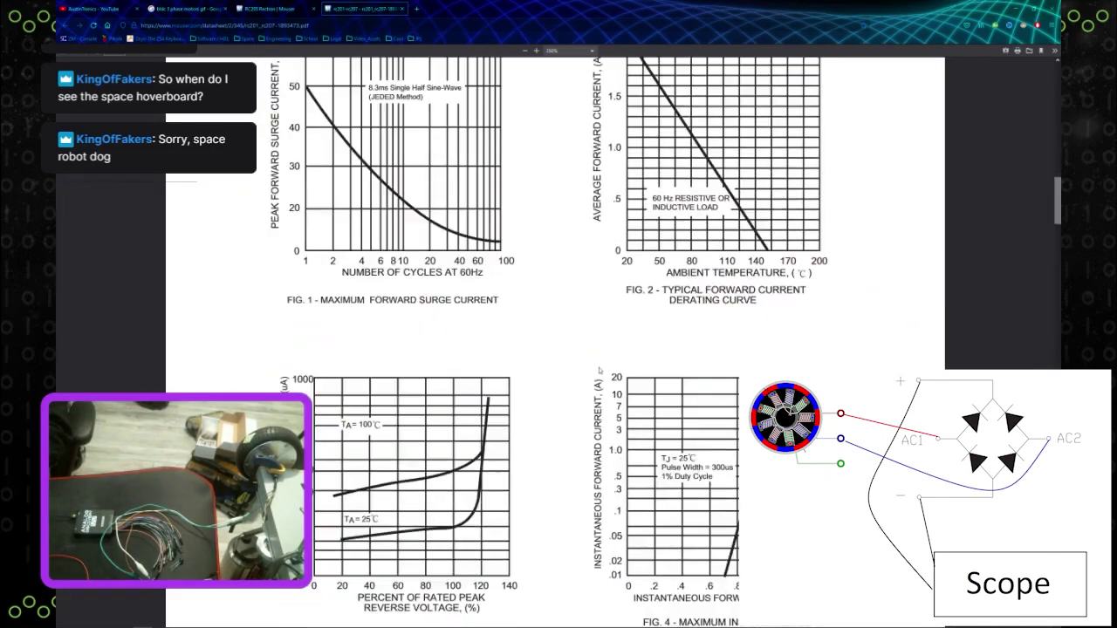
{"action": "scroll", "coordinate": [597, 374], "scroll_direction": "down", "scroll_amount": 5}
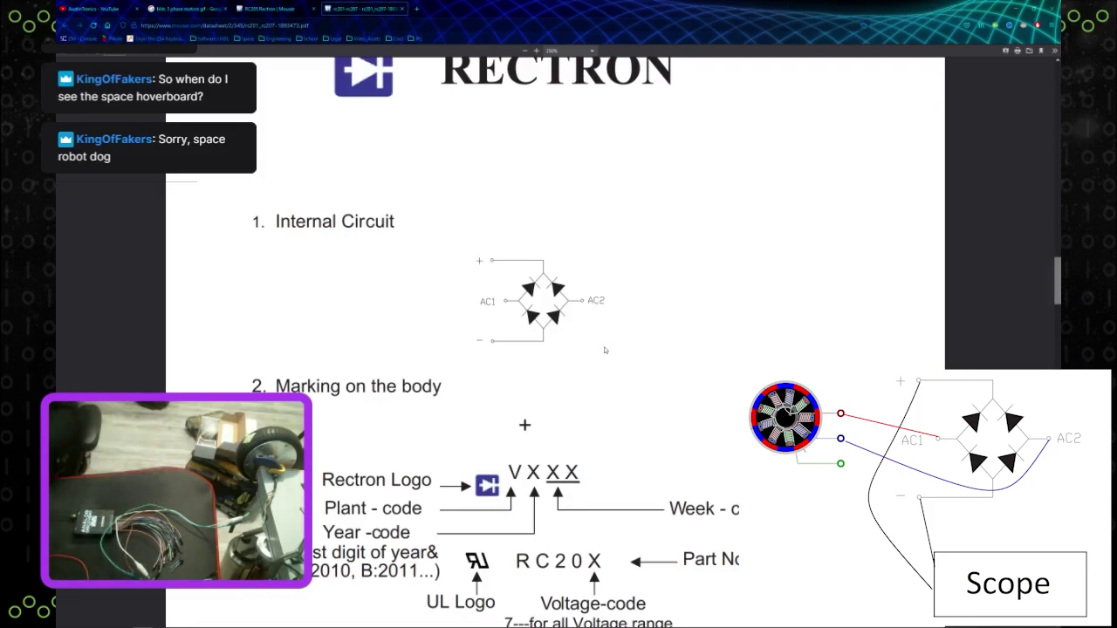
{"action": "left_click", "coordinate": [1015, 10]}
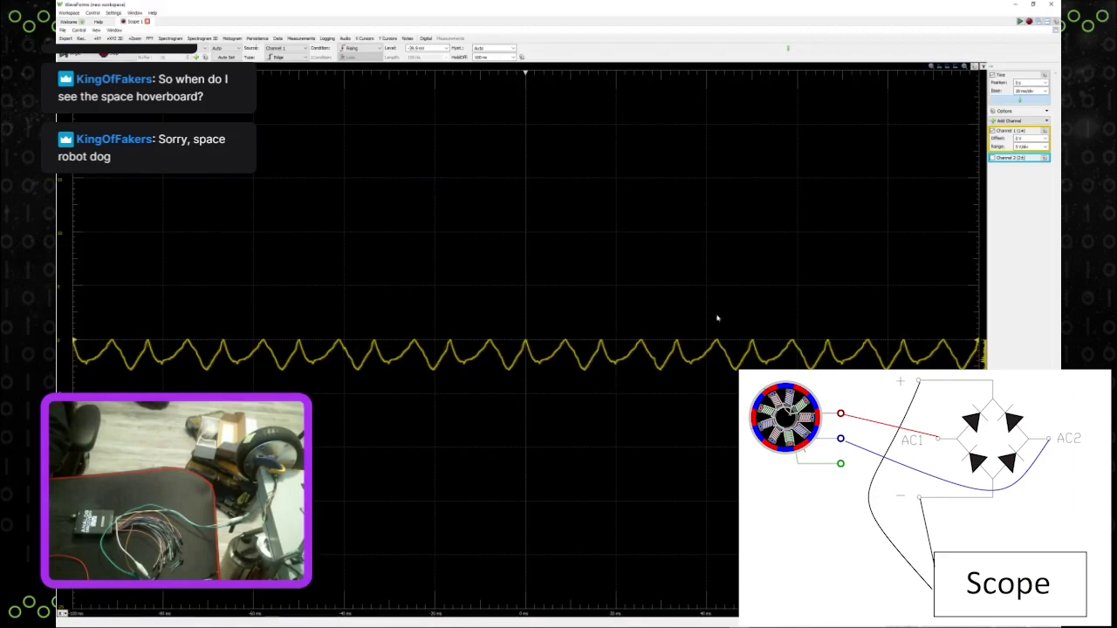